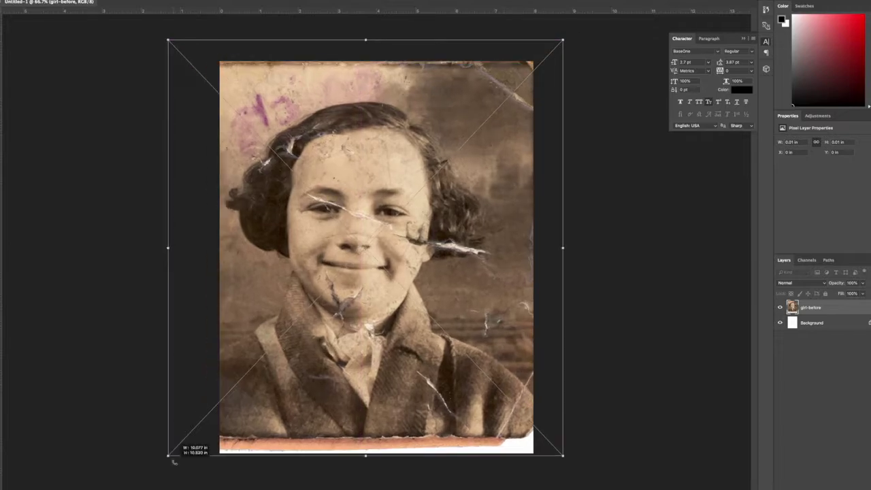
Enlarge the torn portrait to fill the canvas and save it as Catalina 1932.psd
drag(530, 97, 525, 82)
key(Return)
click(71, 54)
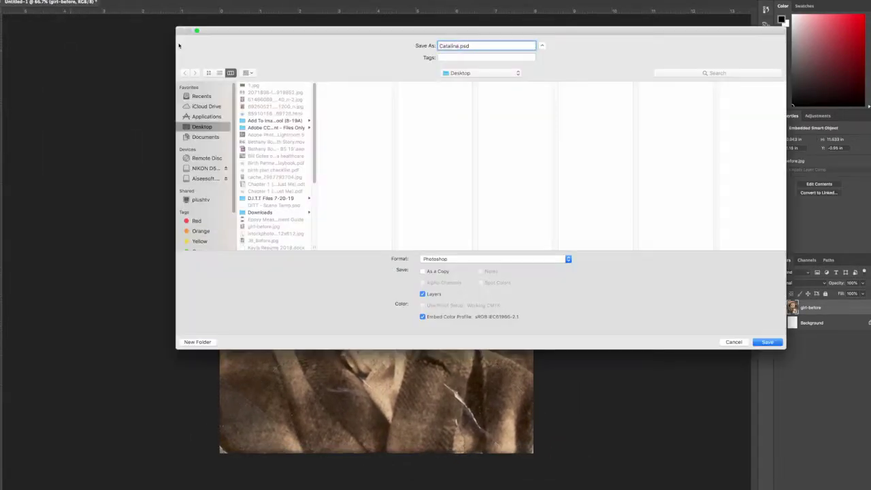
click(766, 341)
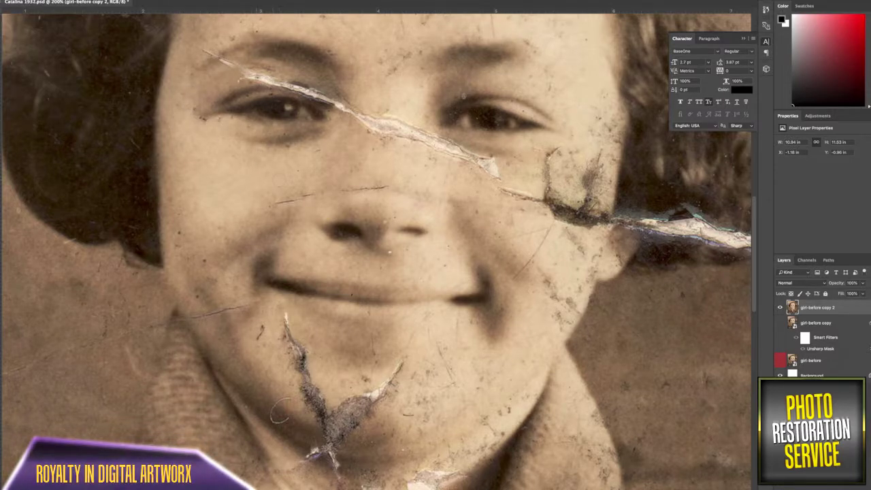
Zoom in on the eye and spot-heal the white speck beside the crack
scroll(278, 410, up, 5)
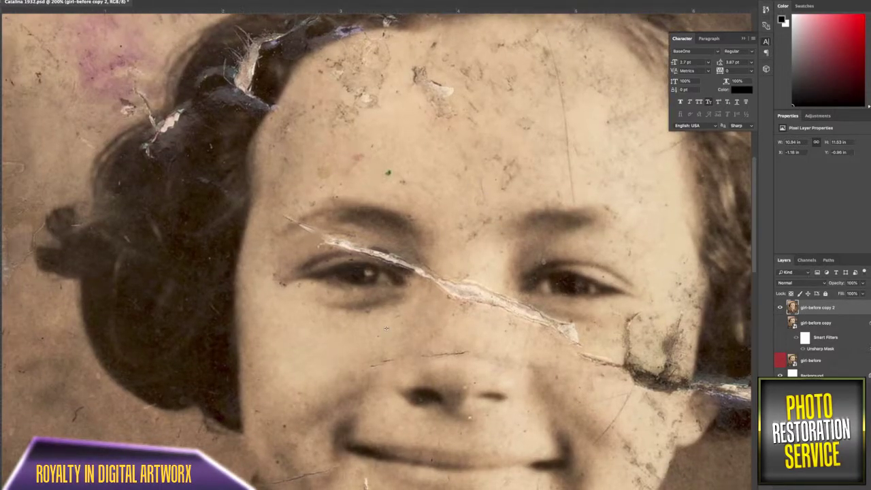
scroll(374, 268, up, 5)
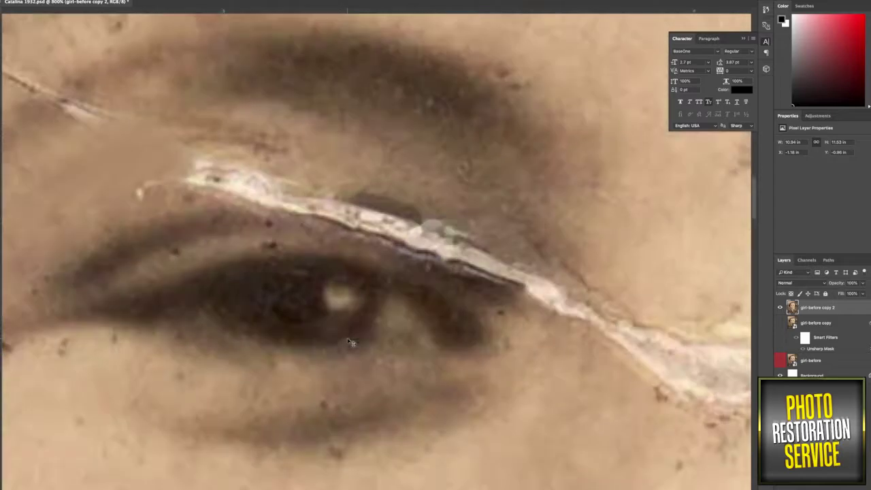
click(140, 193)
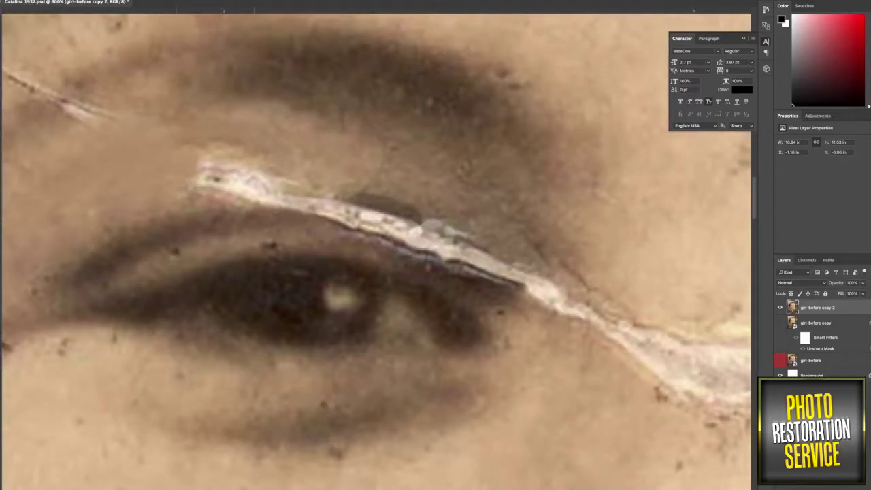
scroll(149, 133, up, 3)
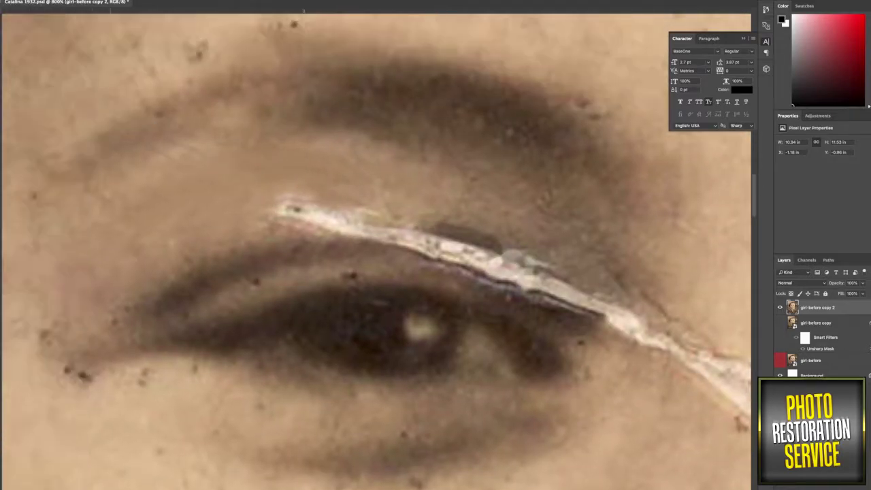
scroll(317, 217, left, 5)
scroll(204, 190, up, 3)
scroll(204, 191, right, 2)
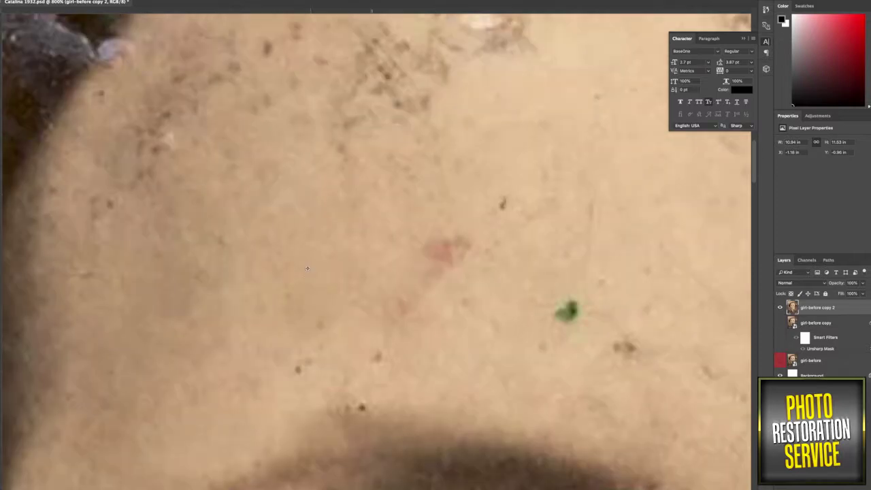
scroll(367, 238, up, 2)
scroll(368, 238, left, 4)
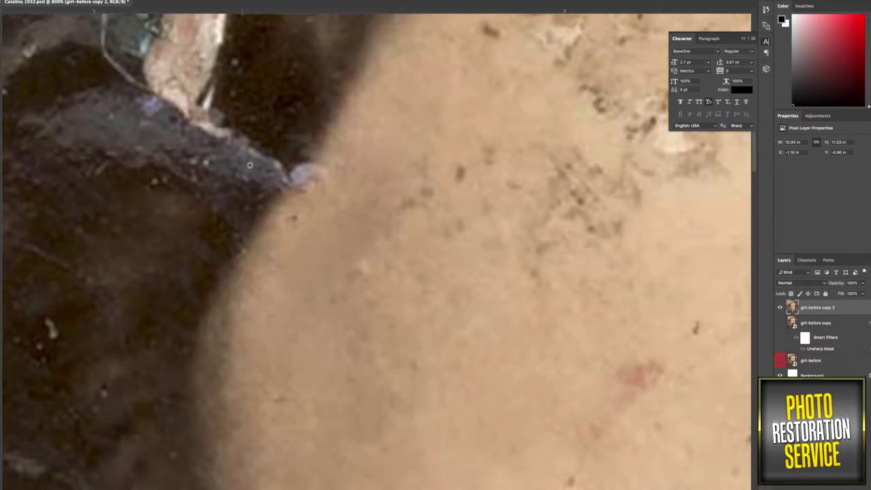
scroll(233, 155, up, 2)
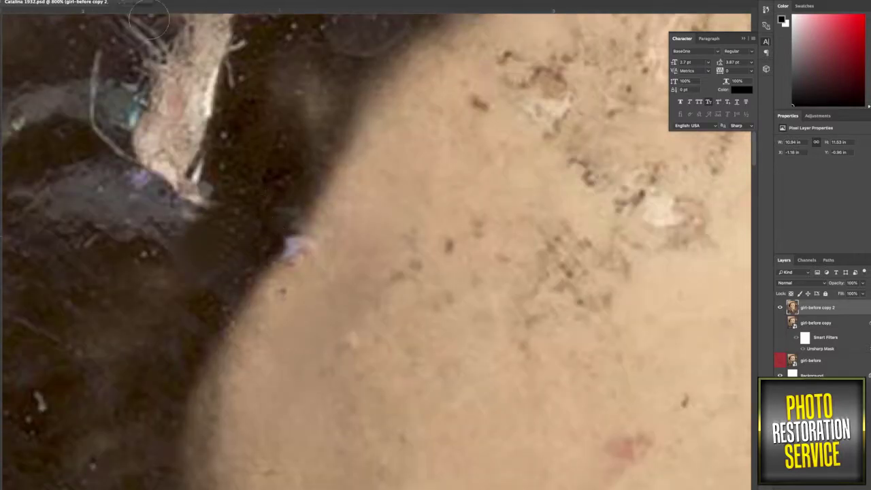
scroll(292, 158, down, 2)
scroll(292, 158, left, 2)
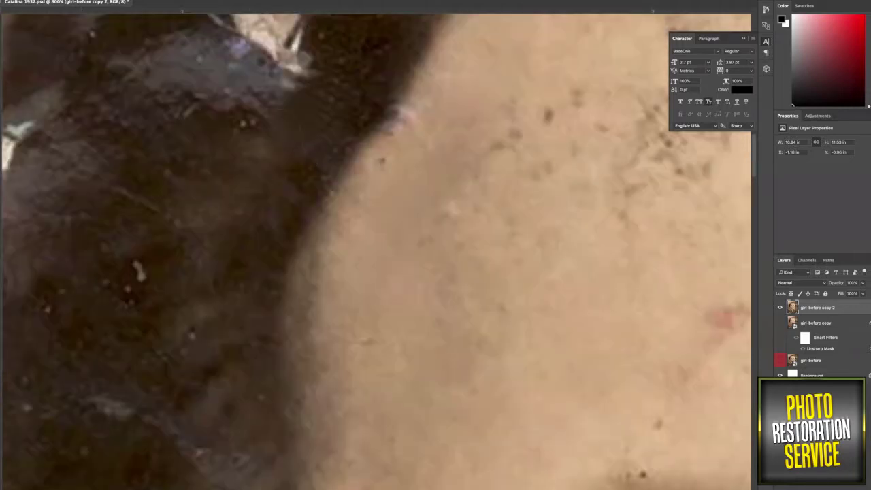
scroll(353, 184, down, 4)
scroll(353, 183, right, 5)
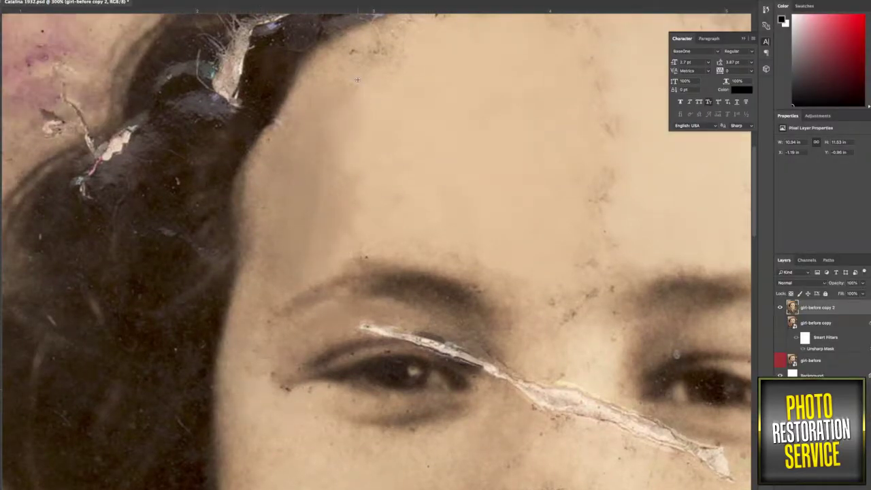
Paint out the dark forehead blemishes with the Spot Healing Brush, then zoom out to the whole portrait
drag(309, 116, 367, 74)
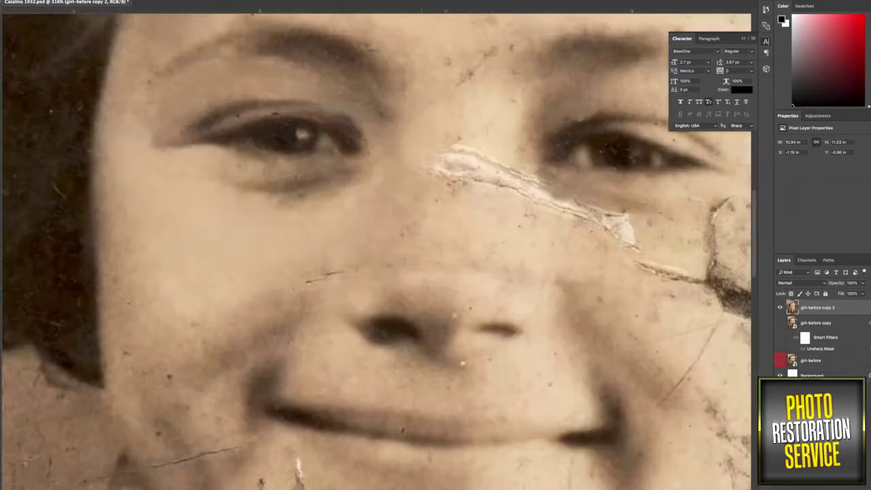
key(ctrl+1)
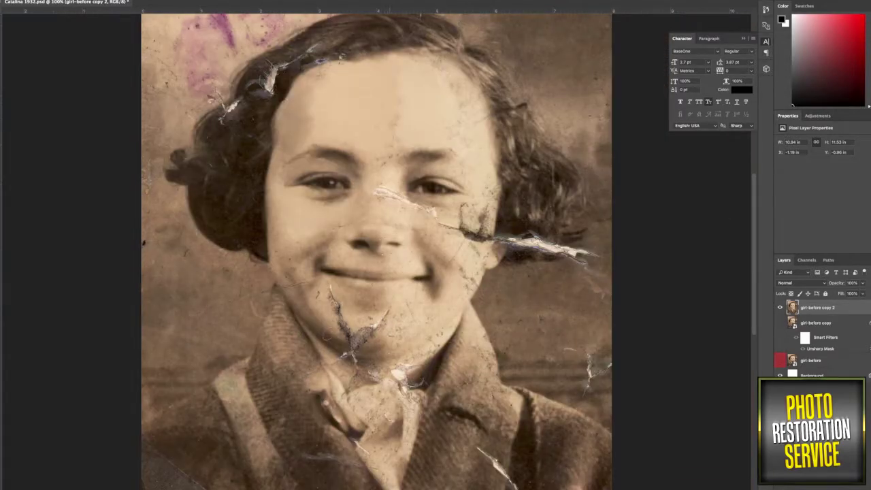
Zoom to 300% on the chin scratch and check the healing brush size
scroll(327, 186, down, 3)
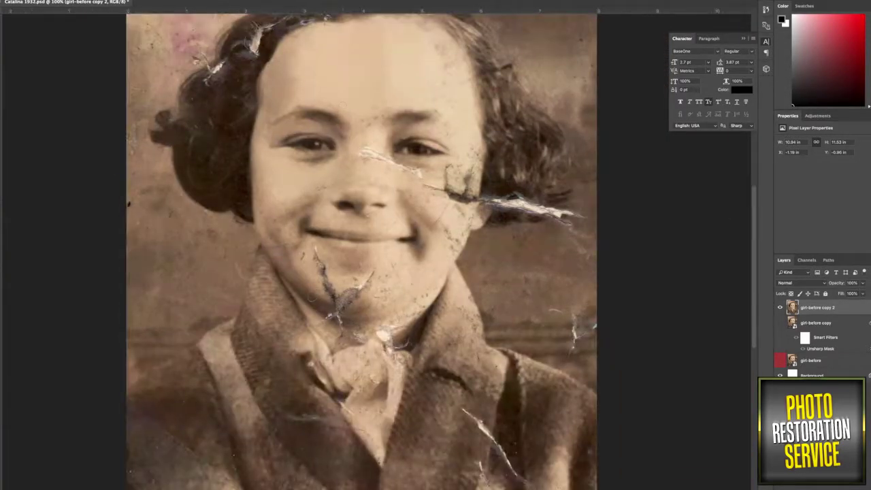
key(ctrl+plus)
key(ctrl+plus)
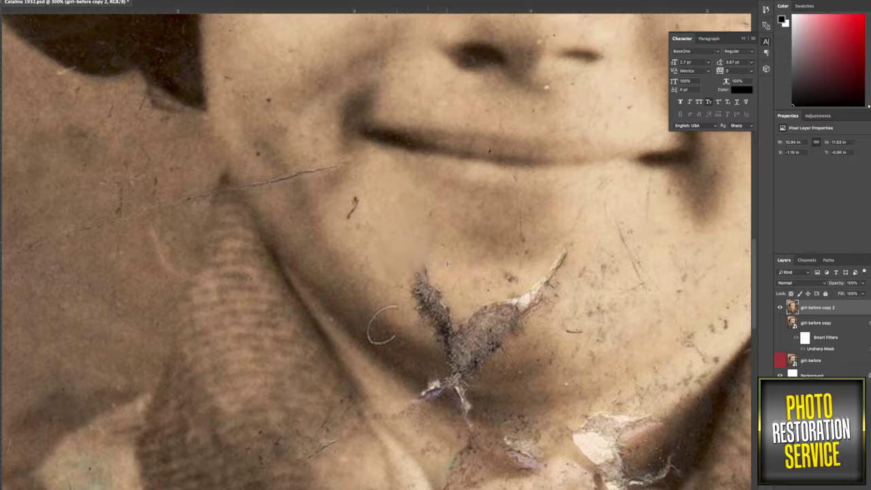
drag(502, 213, 456, 110)
right_click(378, 157)
key(Escape)
mouse_move(377, 244)
mouse_down()
mouse_move(379, 197)
mouse_move(427, 202)
mouse_up()
Heal the chin scratch, the white scratch beside it and the dark chin spot
drag(491, 171, 470, 193)
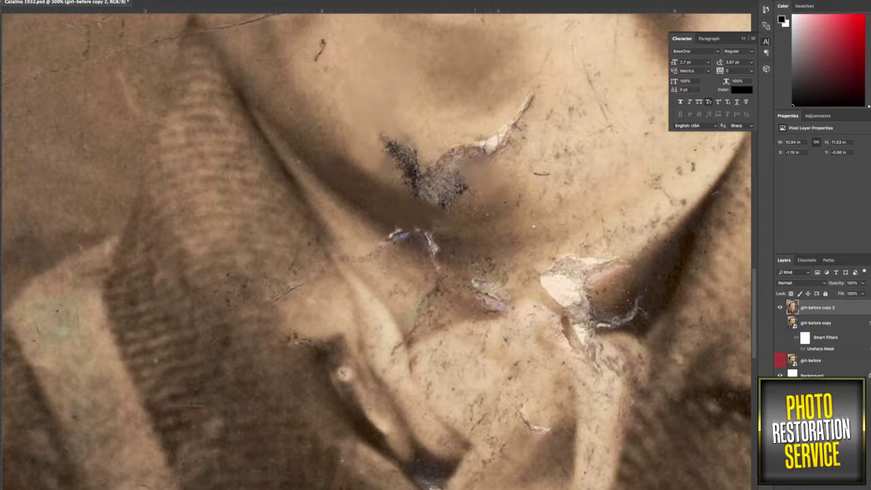
mouse_move(480, 145)
mouse_down()
mouse_move(541, 82)
mouse_move(605, 201)
mouse_up()
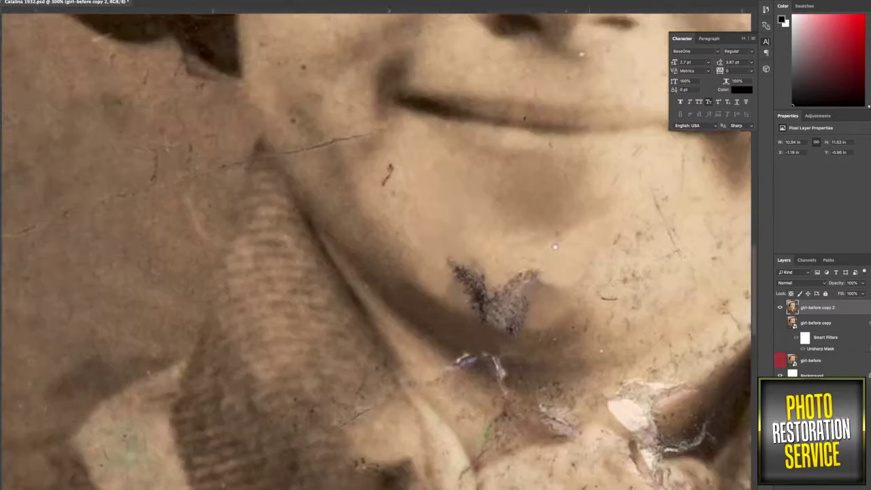
drag(450, 257, 497, 305)
drag(520, 275, 504, 314)
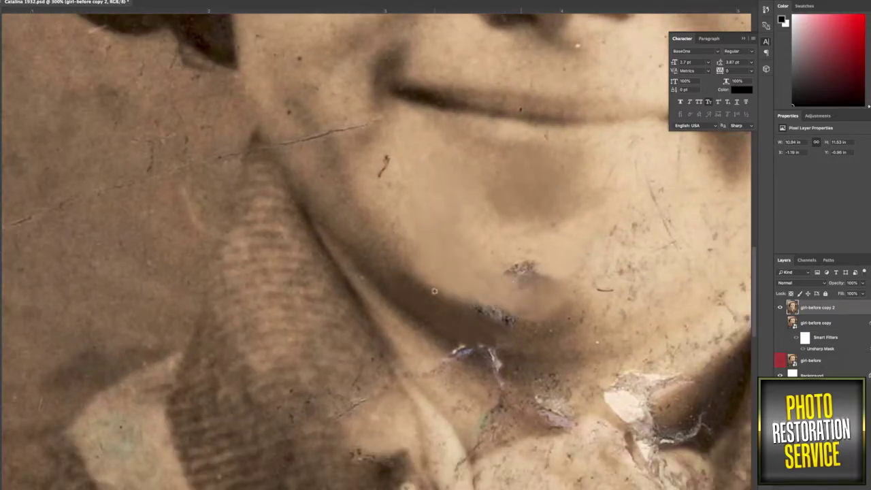
click(468, 312)
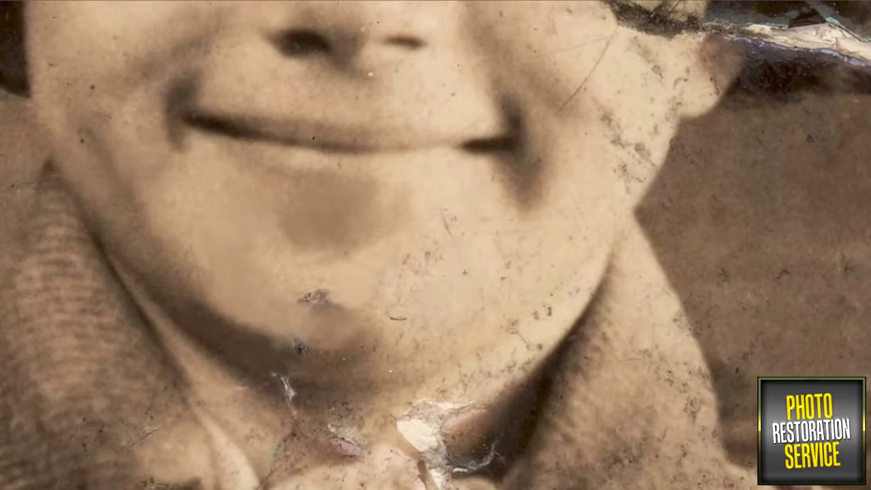
Heal the chin blemish, the dark cheek specks and scratches, and part of the coat crack
click(314, 299)
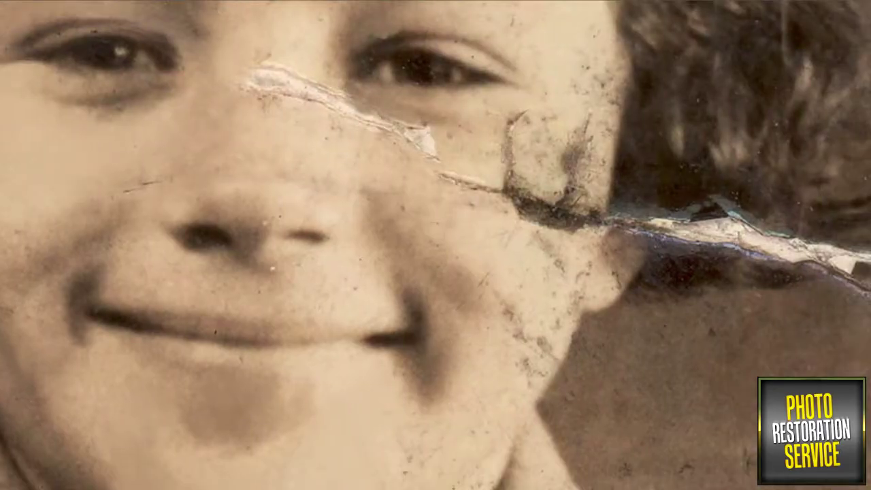
drag(528, 294, 485, 275)
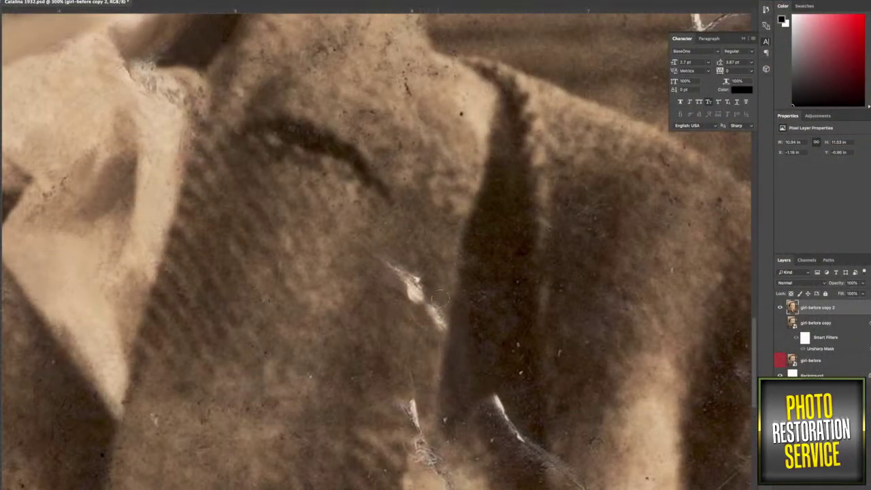
drag(439, 297, 427, 308)
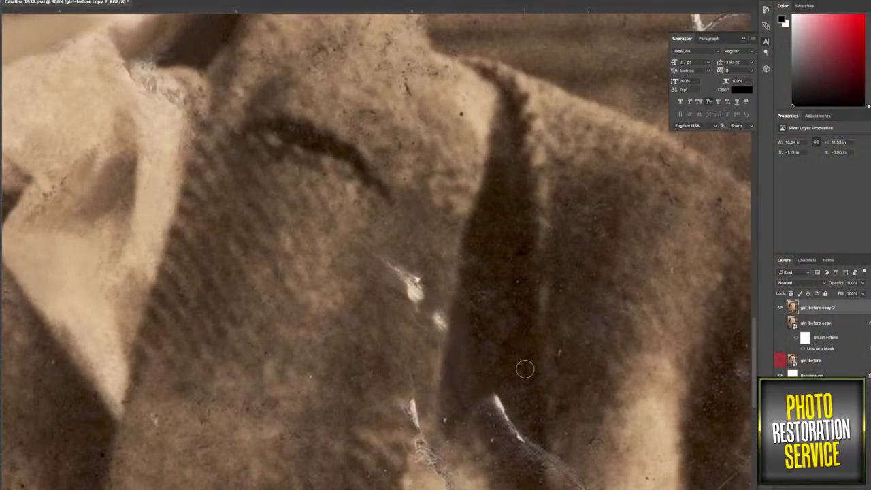
Paint out the long coat crack, the white spot and diagonal scratch, then zoom out to 200%
drag(393, 269, 442, 314)
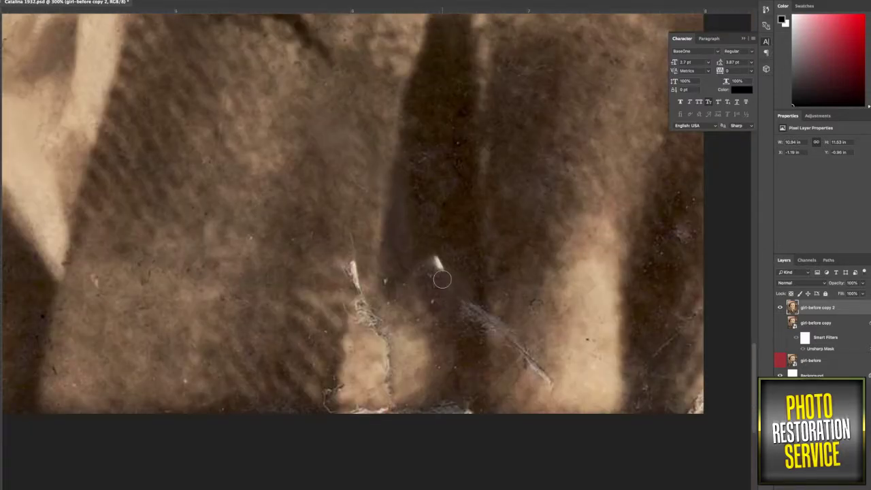
mouse_move(391, 364)
mouse_down()
mouse_move(384, 405)
mouse_move(327, 398)
mouse_up()
mouse_move(386, 343)
mouse_down()
mouse_move(350, 262)
mouse_move(394, 318)
mouse_up()
click(437, 264)
mouse_move(463, 303)
mouse_down()
mouse_move(509, 346)
mouse_move(533, 385)
mouse_up()
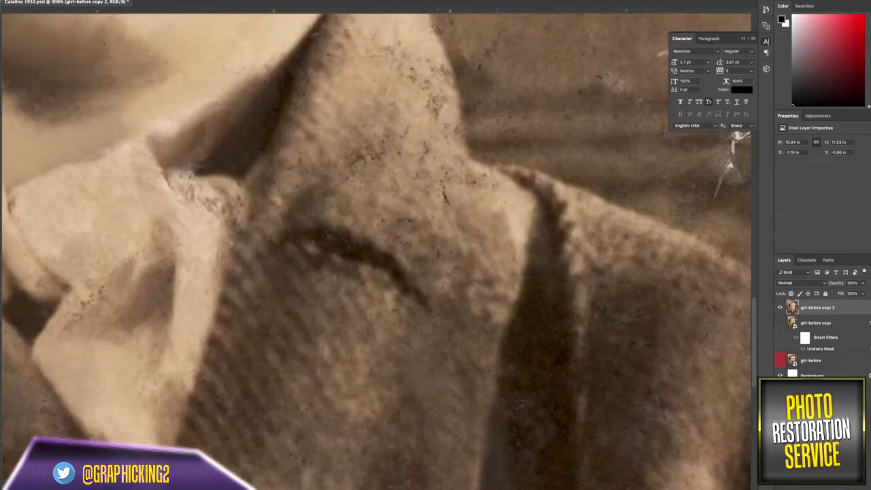
key(ctrl+minus)
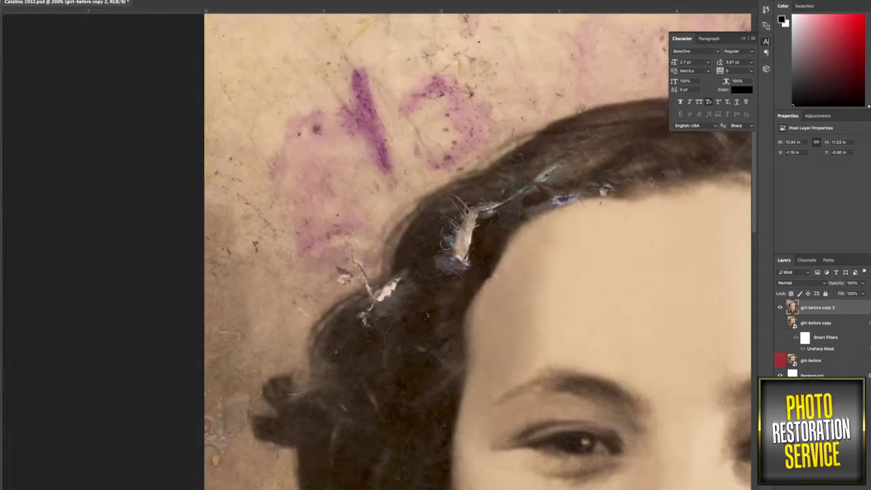
Blend the white scratches and streaks across the girl's hair into the dark hair
drag(446, 243, 341, 438)
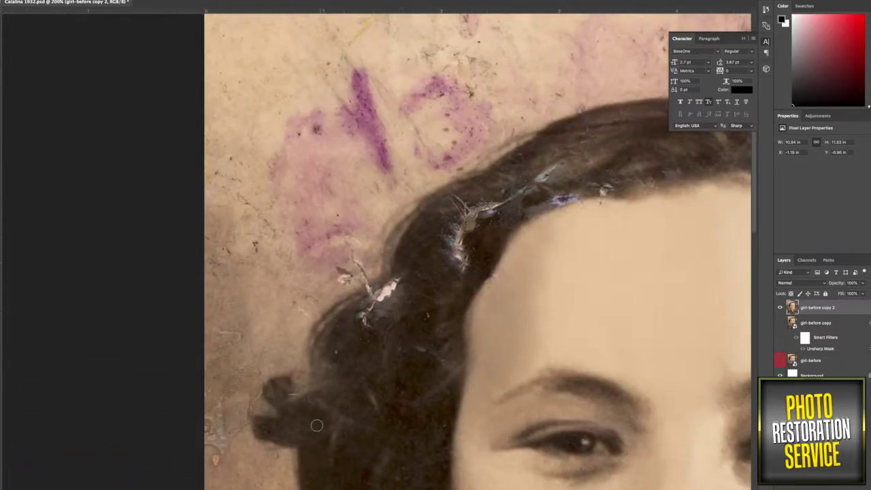
drag(358, 317, 388, 299)
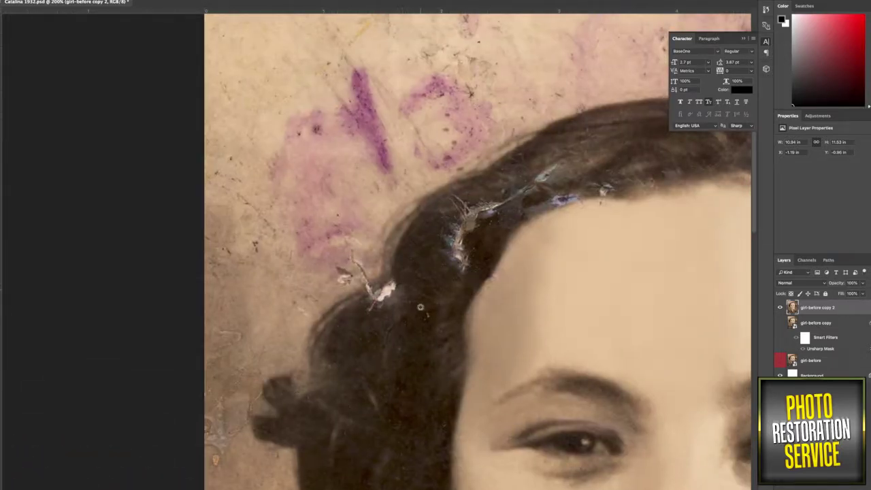
drag(385, 289, 367, 307)
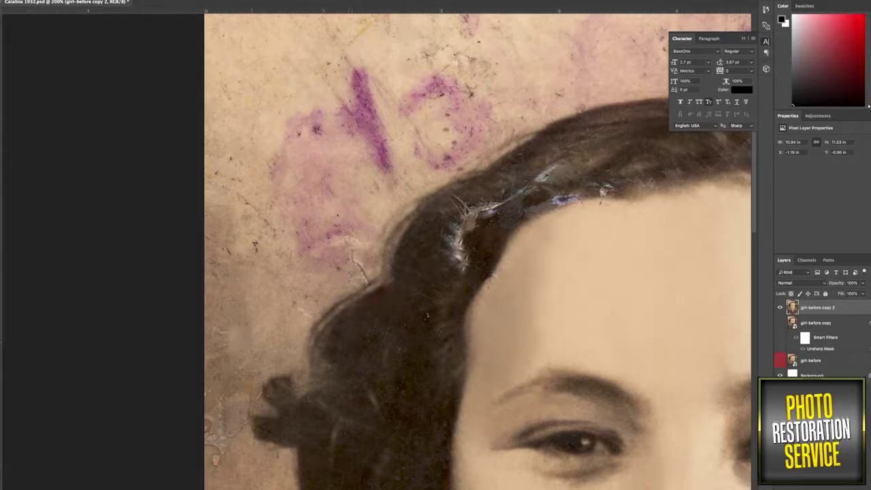
scroll(374, 282, down, 1)
scroll(406, 330, up, 4)
scroll(406, 331, right, 5)
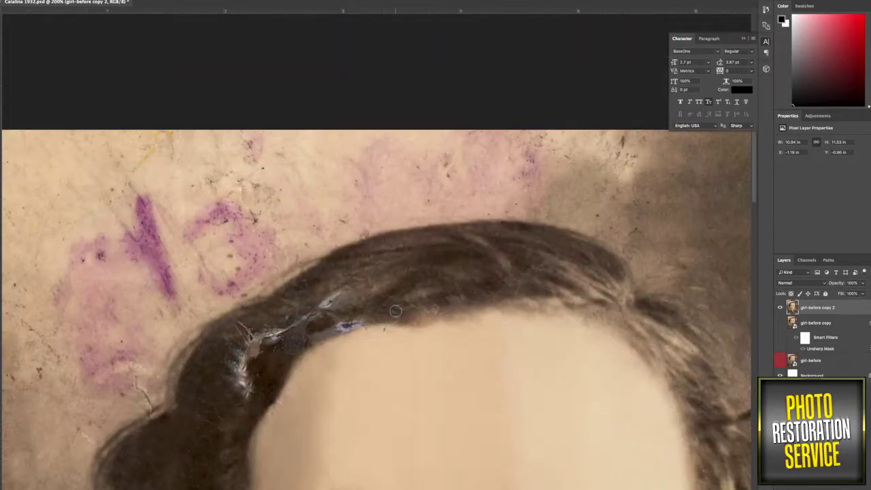
mouse_move(261, 359)
mouse_down()
mouse_move(238, 380)
mouse_move(230, 371)
mouse_up()
drag(222, 335, 240, 332)
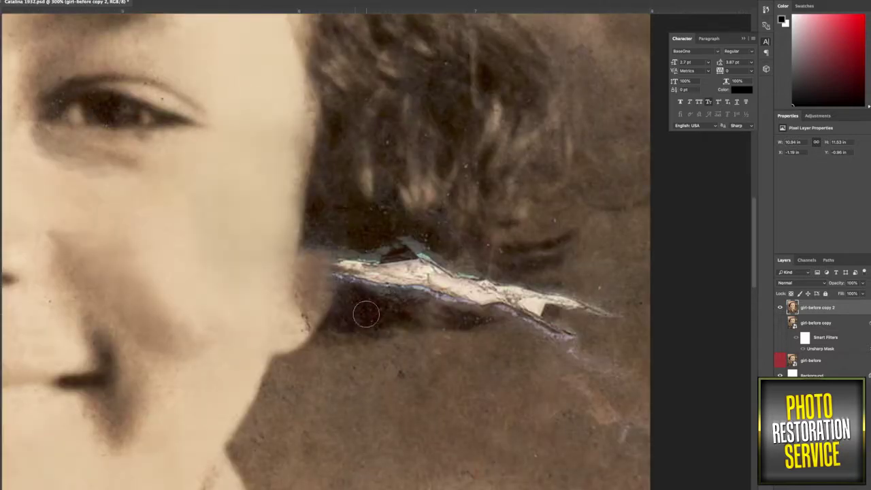
Paint dark tones over the left end and middle of the white tear beside the hair
mouse_move(359, 257)
mouse_down()
mouse_move(407, 272)
mouse_move(406, 288)
mouse_up()
scroll(521, 224, right, 2)
scroll(504, 286, right, 5)
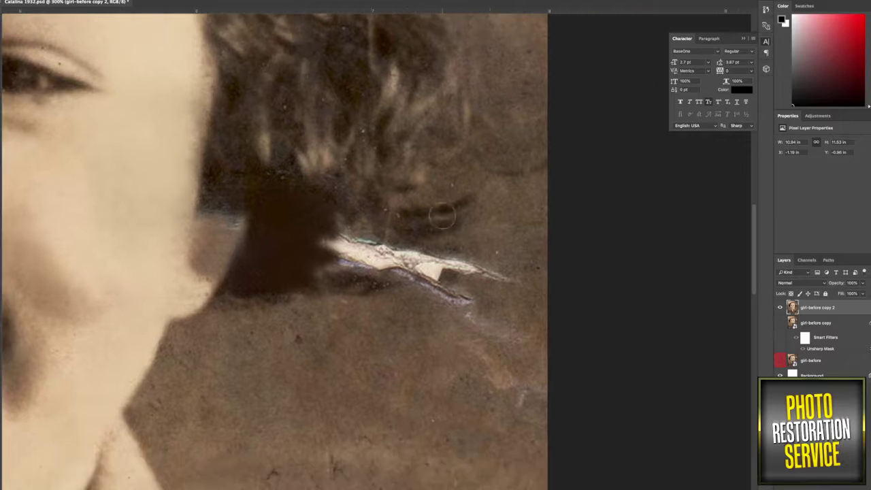
scroll(490, 330, down, 5)
drag(423, 335, 459, 337)
scroll(442, 333, down, 3)
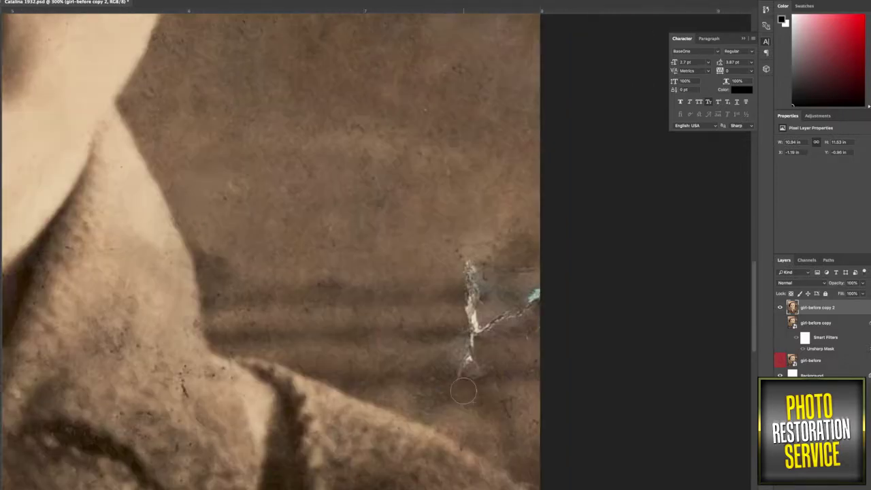
drag(469, 381, 469, 344)
drag(464, 294, 469, 268)
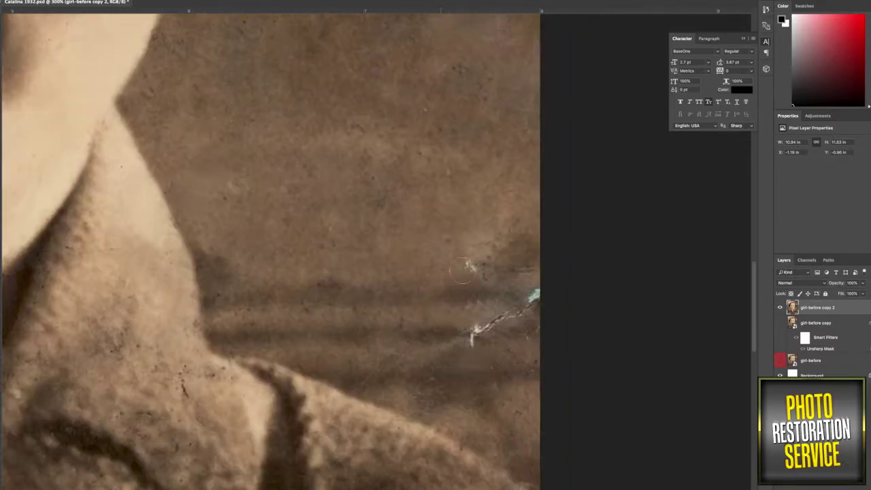
drag(549, 298, 466, 340)
Cover the tear's right end and the white section below the hair
scroll(517, 350, up, 5)
scroll(544, 357, left, 2)
scroll(563, 360, up, 5)
scroll(563, 361, right, 2)
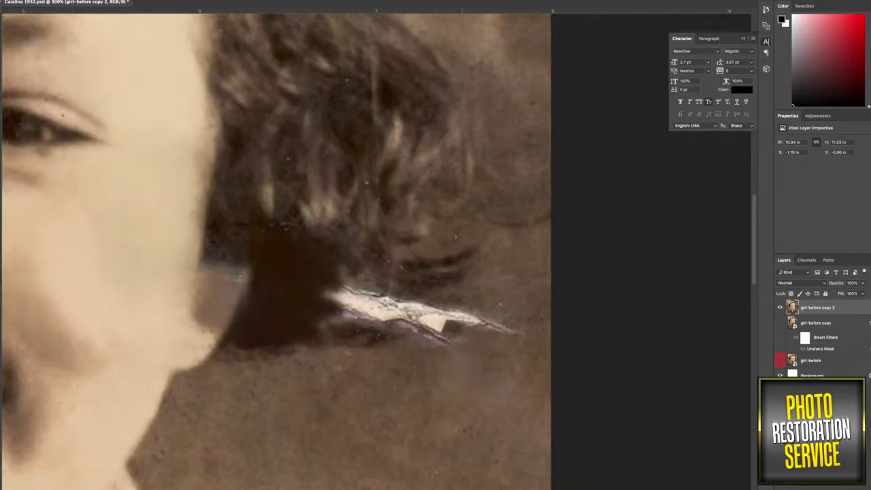
drag(491, 317, 452, 318)
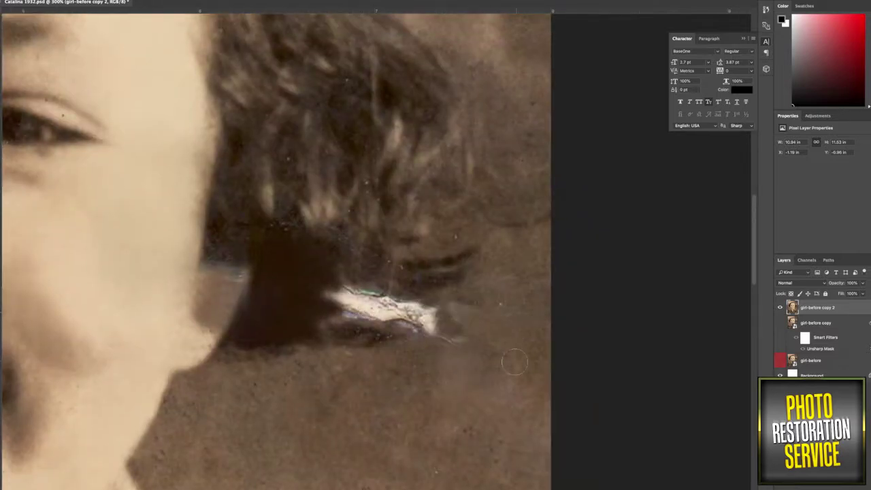
mouse_move(340, 309)
mouse_down()
mouse_move(408, 303)
mouse_move(437, 311)
mouse_up()
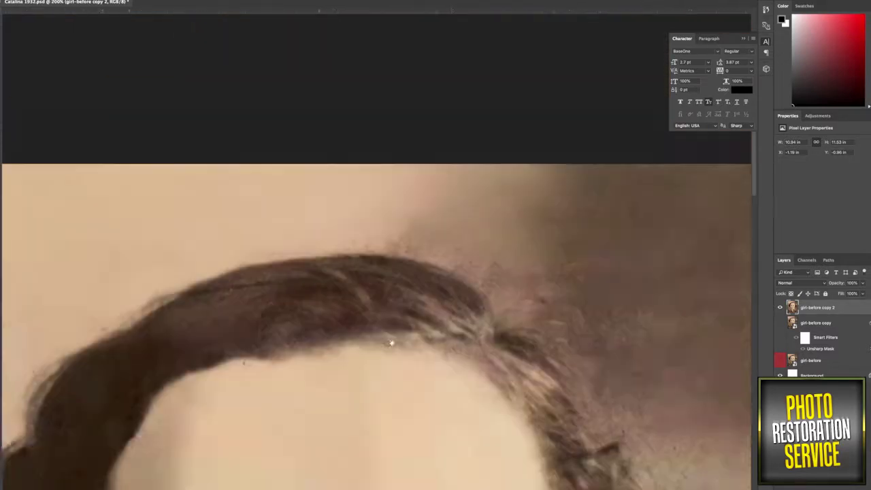
Zoom into the lower-left collar and retouch away its diagonal crease and dark blotches
drag(391, 342, 312, 85)
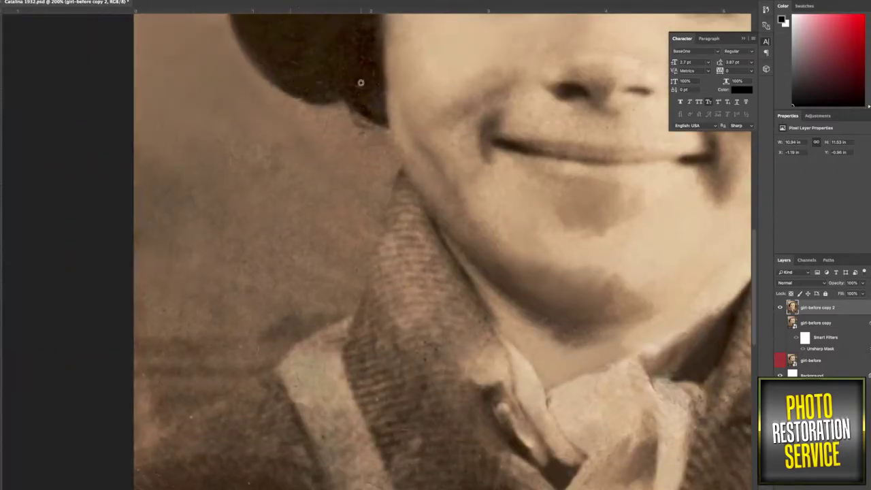
key(ctrl+0)
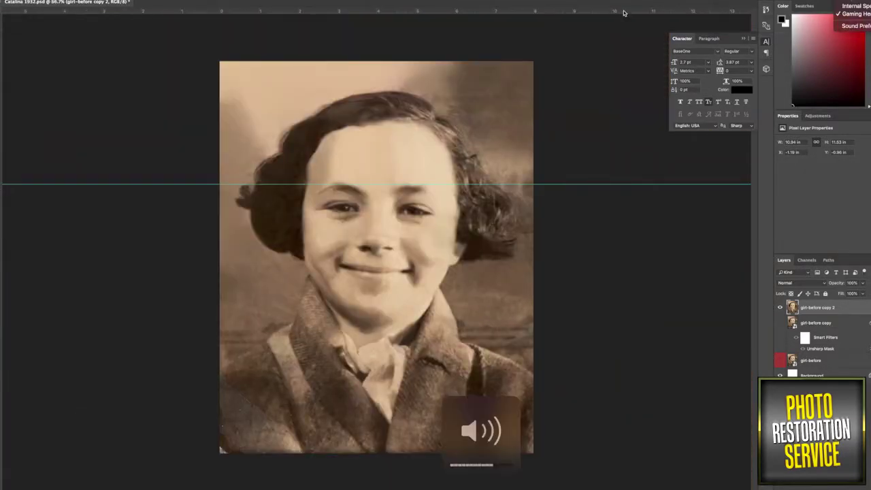
drag(214, 61, 316, 388)
right_click(347, 290)
drag(176, 189, 346, 312)
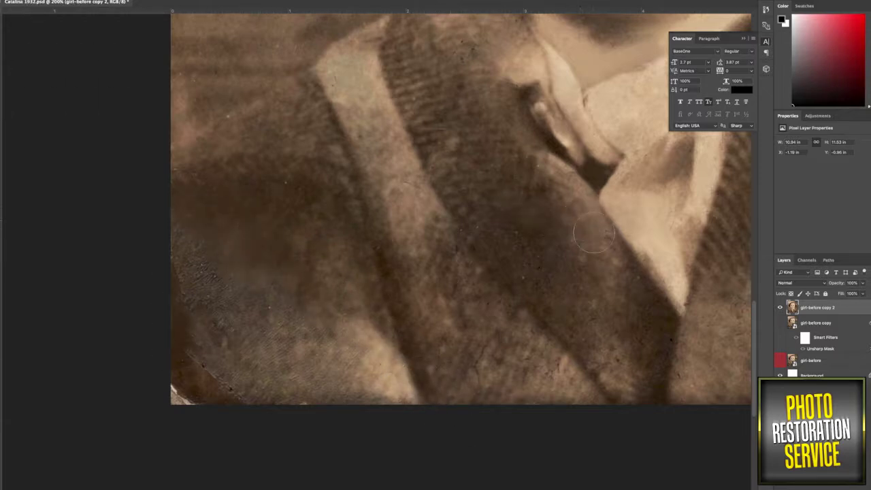
drag(233, 245, 284, 376)
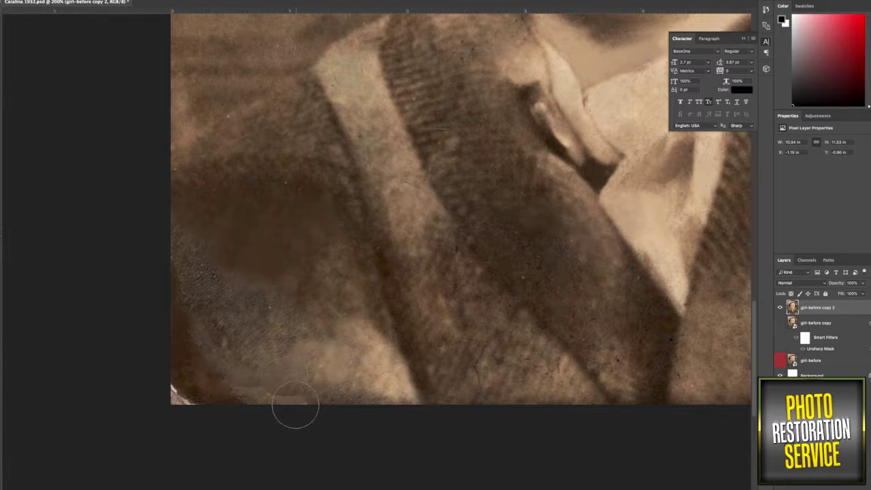
key(ctrl+minus)
key(ctrl+minus)
key(ctrl+minus)
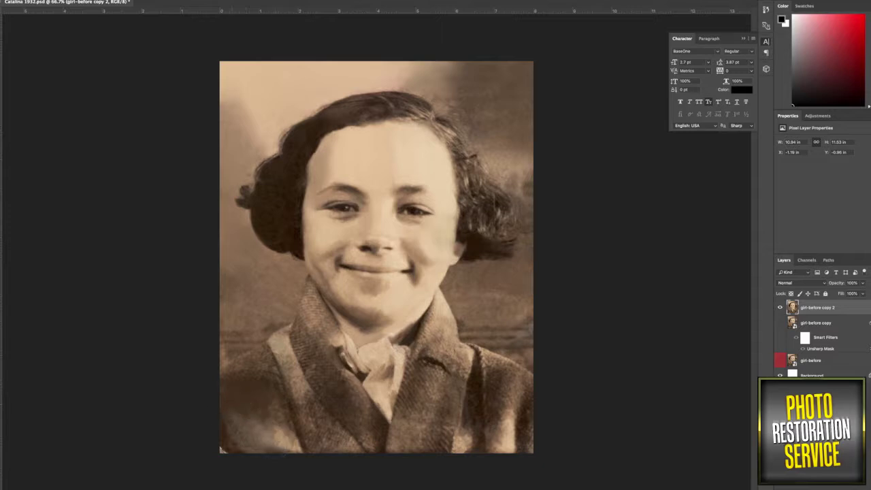
click(543, 273)
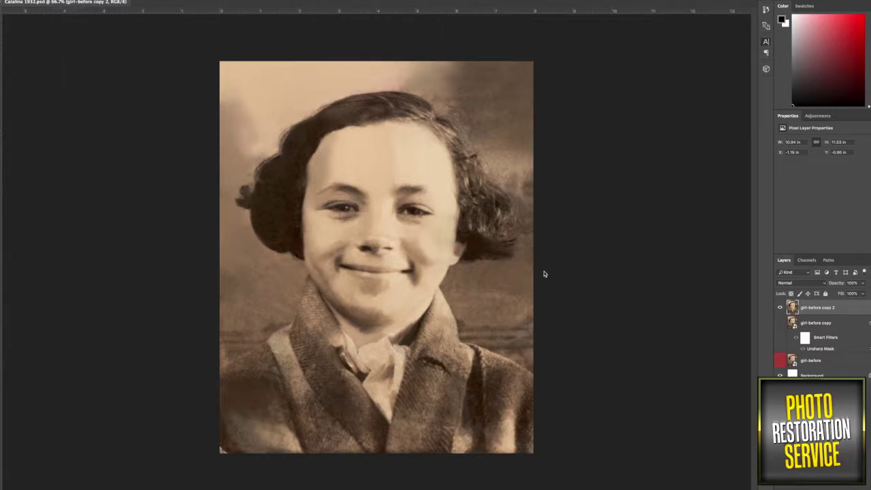
Duplicate the retouched layer and sharpen the copy with a gentler Unsharp Mask
key(ctrl+j)
click(299, 138)
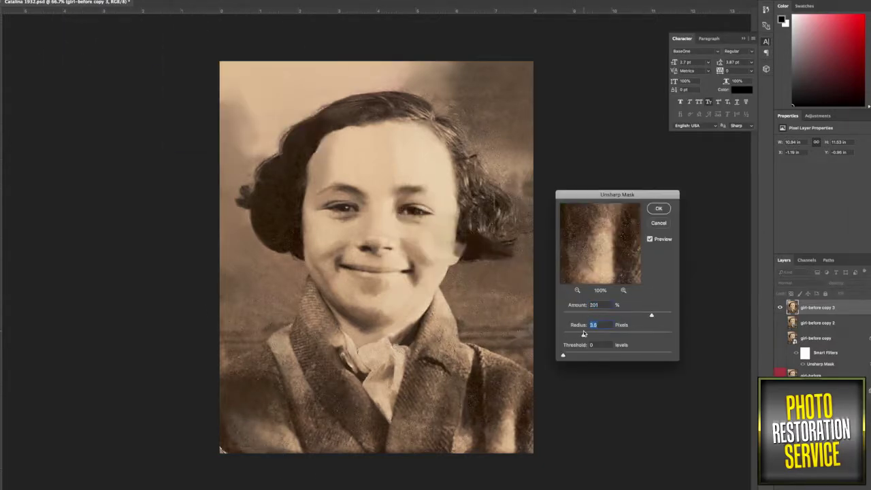
mouse_move(591, 355)
mouse_down()
mouse_move(562, 355)
mouse_move(573, 335)
mouse_up()
key(Return)
Duplicate again, apply High Pass radius 7.4 and amount about 180, and add new blank layers
key(ctrl+j)
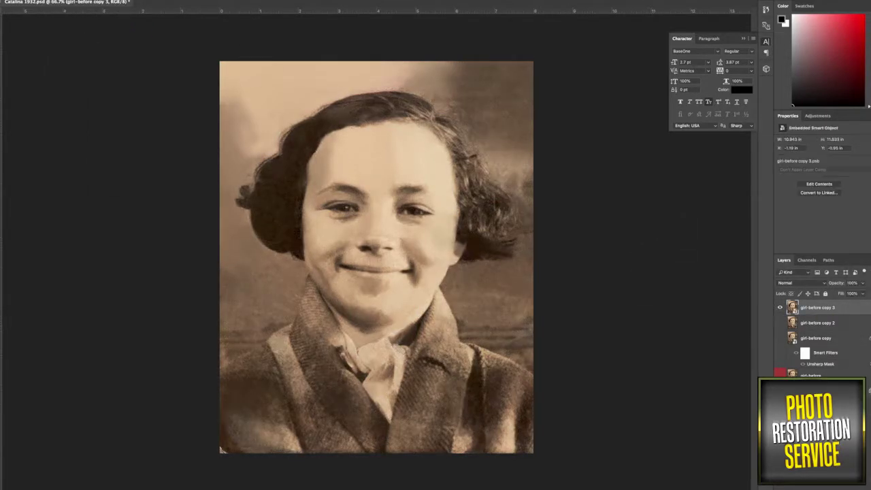
click(286, 121)
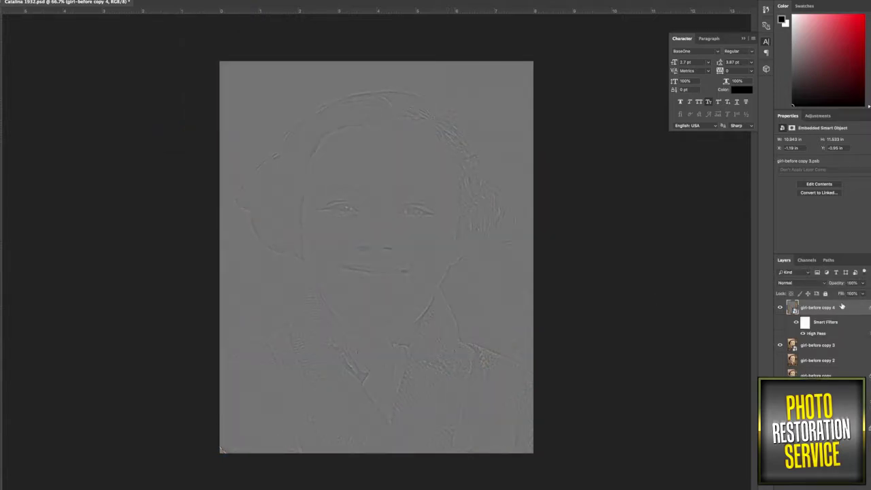
drag(449, 287, 451, 288)
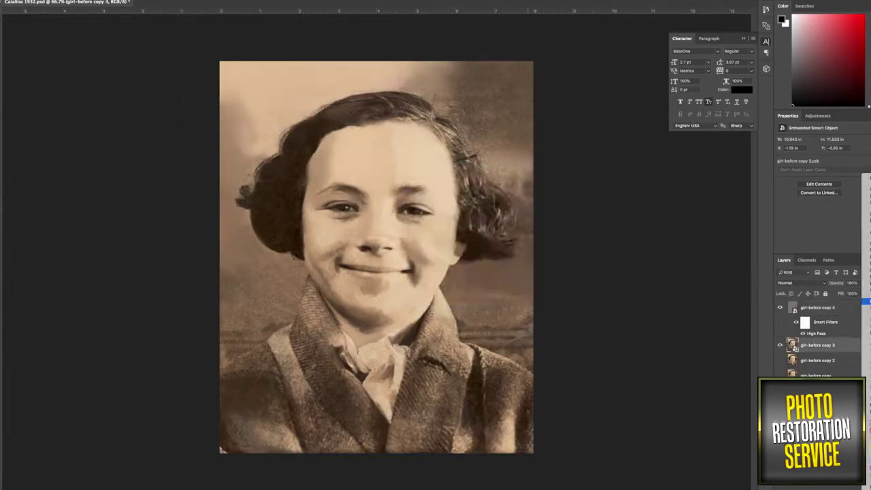
drag(636, 316, 640, 318)
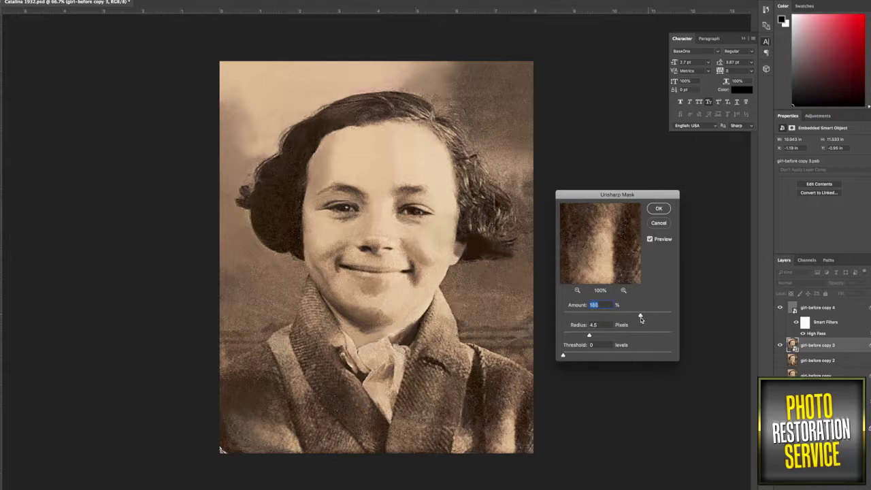
key(Return)
key(ctrl+shift+alt+n)
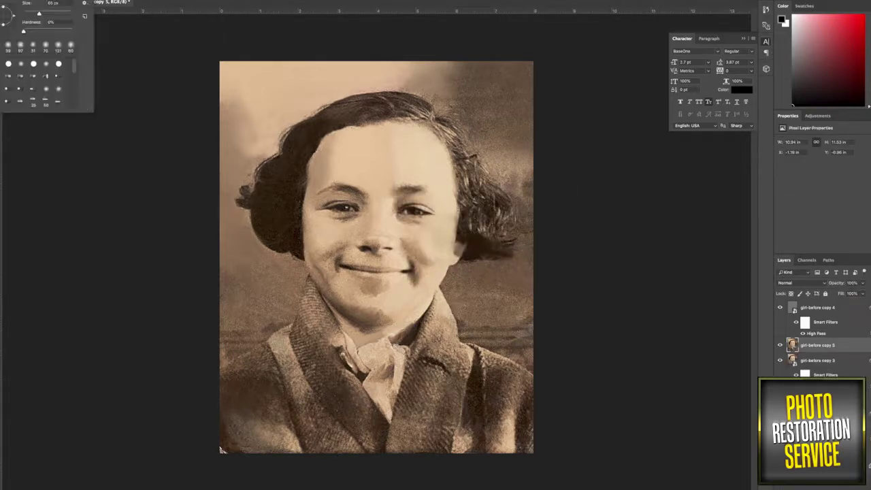
key(ctrl+shift+n)
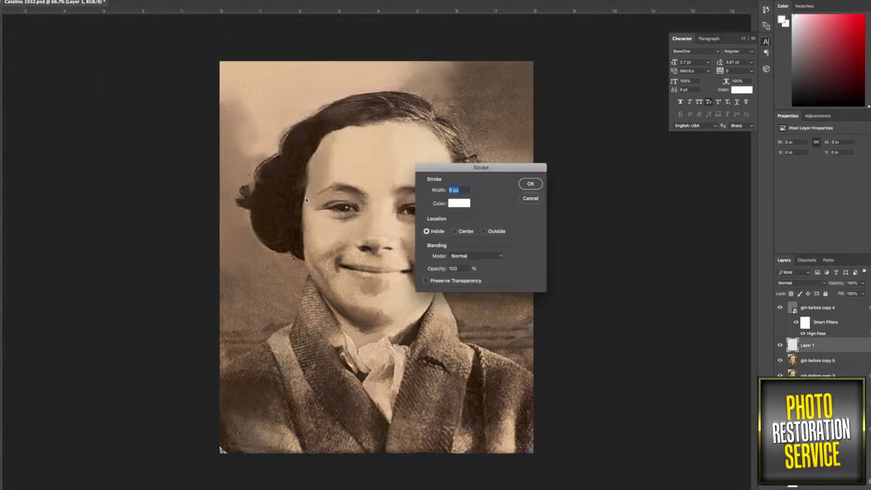
Copy the white ring onto both eyes as catchlights and soften them with Gaussian Blur
key(Return)
key(ctrl+plus)
key(ctrl+plus)
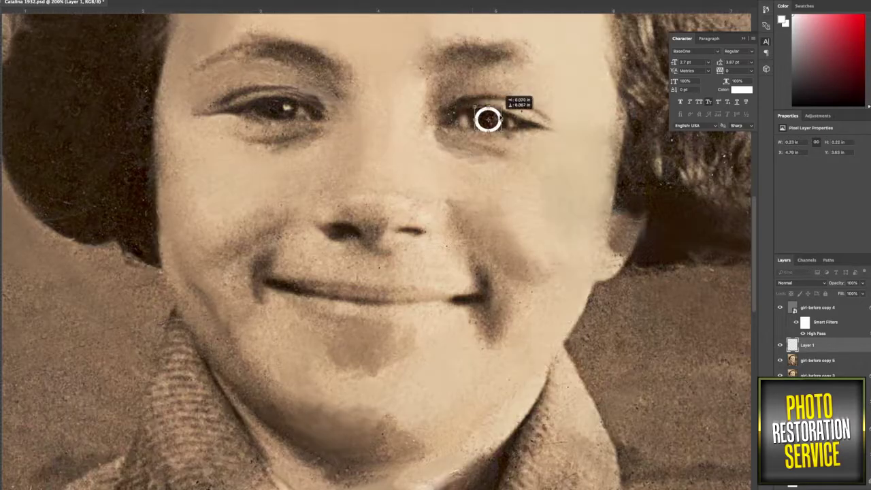
drag(487, 119, 275, 111)
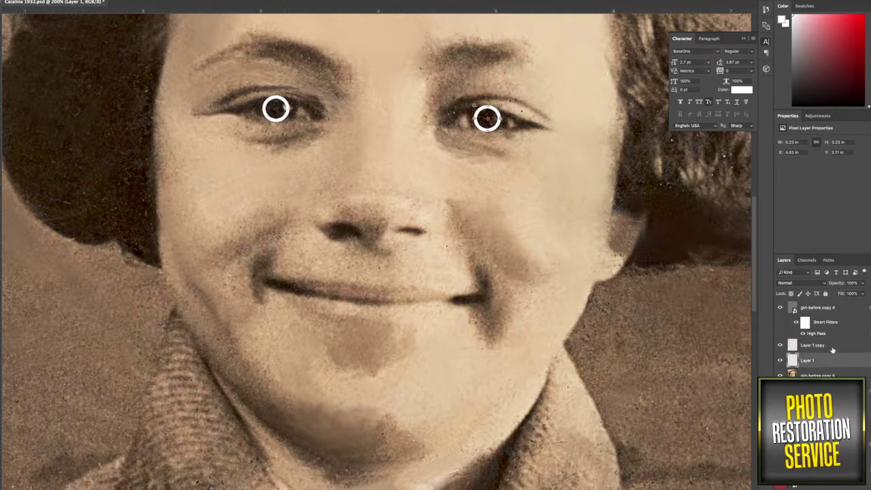
click(285, 91)
click(683, 189)
click(803, 282)
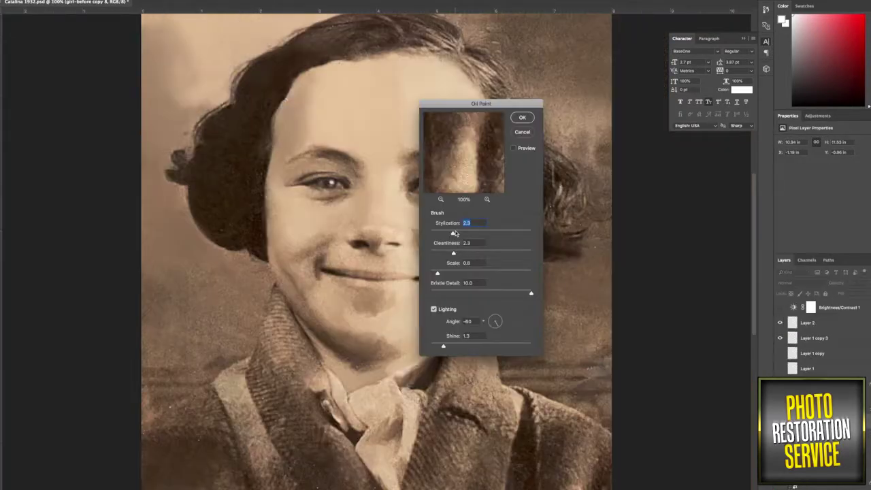
Apply Oil Paint and High Pass, then add Deep Yellow Photo Filter and Levels layers
click(521, 118)
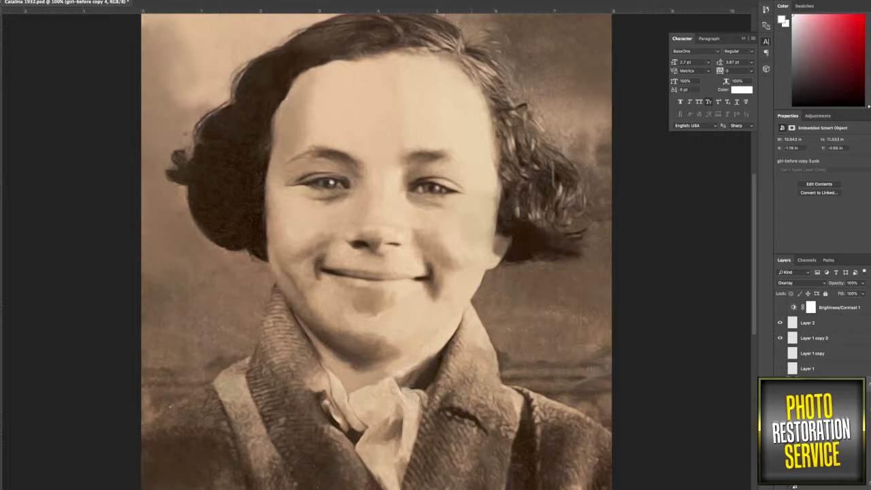
key(Return)
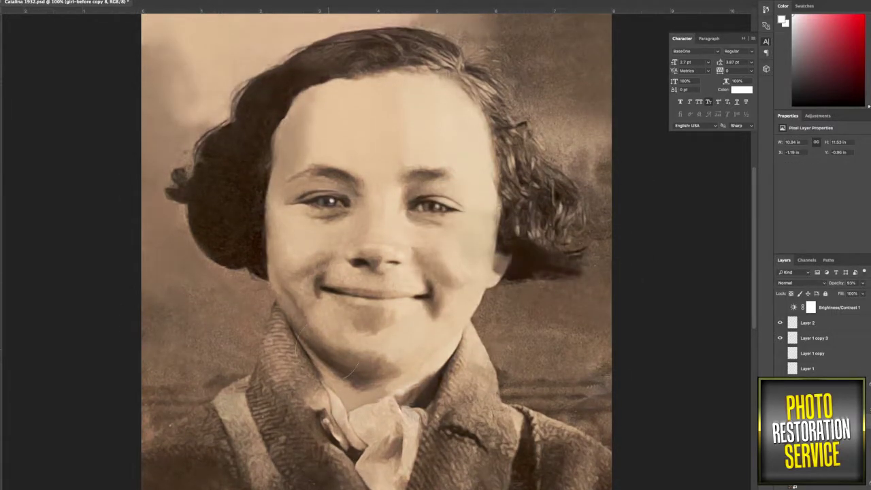
click(826, 140)
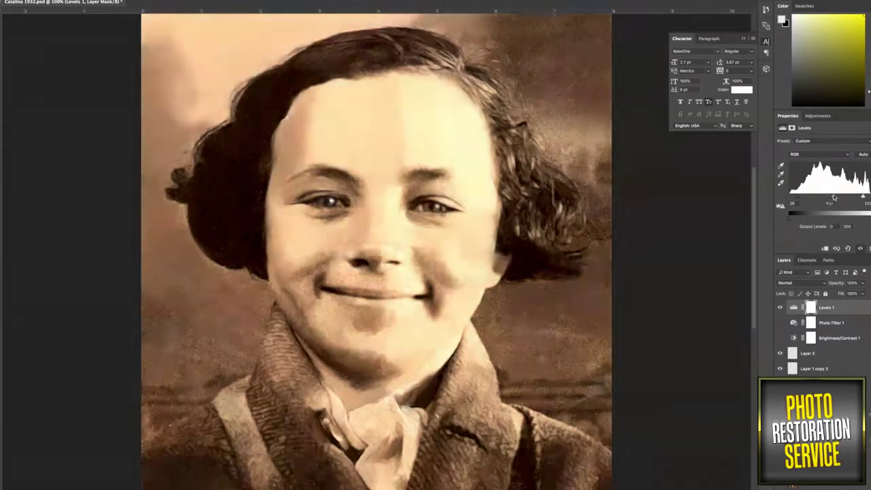
mouse_move(781, 195)
mouse_down()
mouse_move(791, 221)
mouse_move(808, 198)
mouse_up()
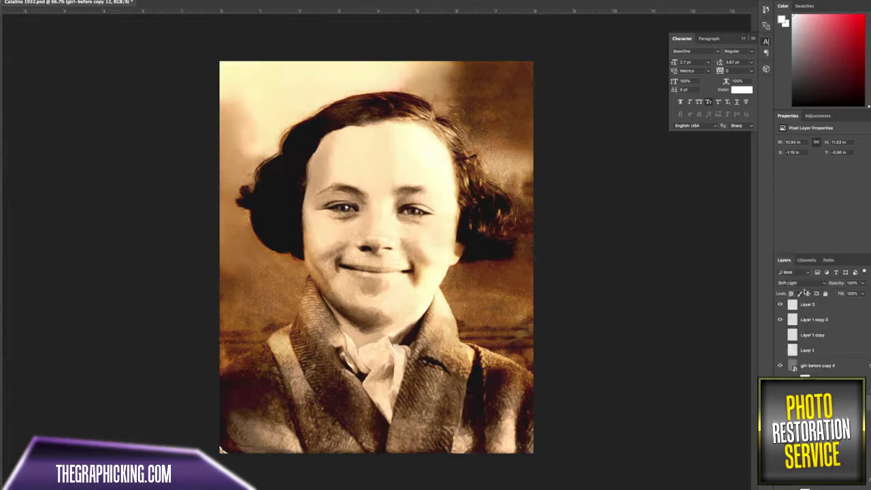
Try Linear Light, settle on Luminosity blending, and apply Unsharp Mask at about 193%
click(799, 291)
click(801, 282)
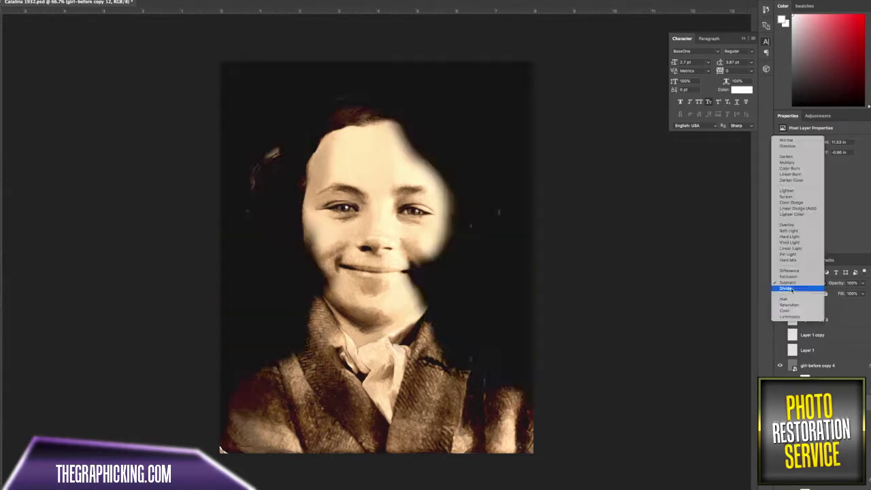
click(796, 289)
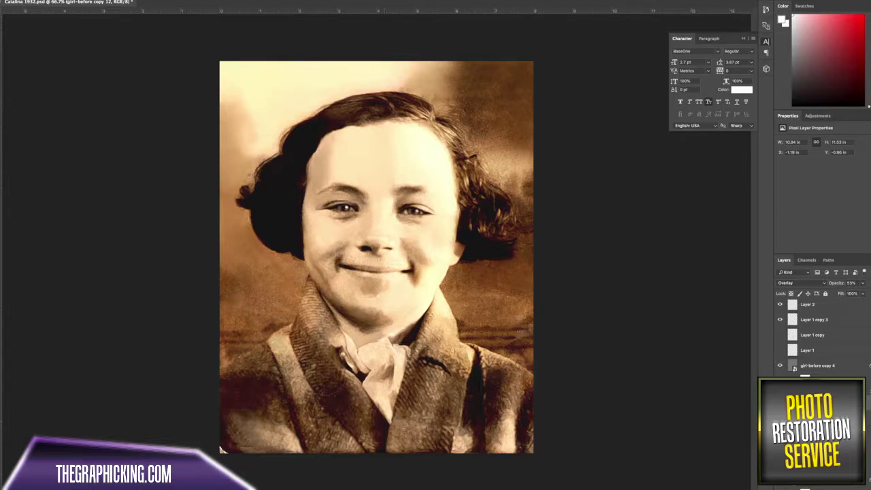
click(204, 148)
drag(658, 315, 648, 316)
key(Return)
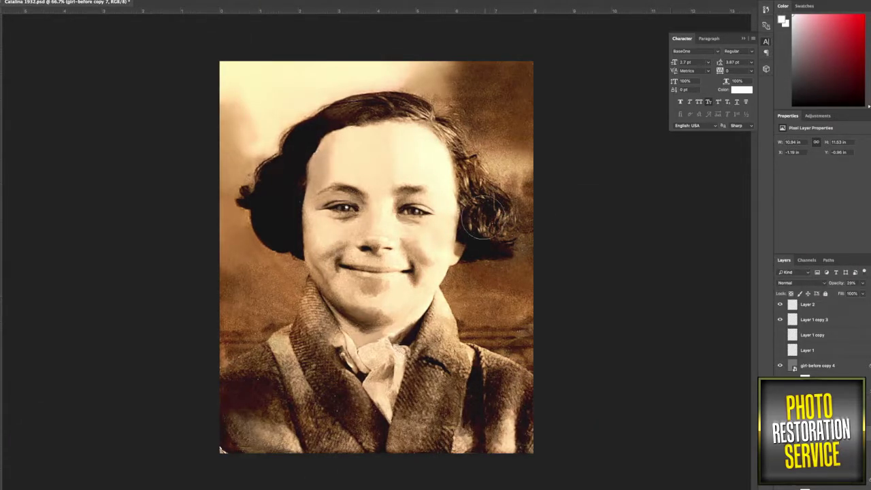
Delete the faint extra layer and set the top copy's blend mode to Multiply
key(Delete)
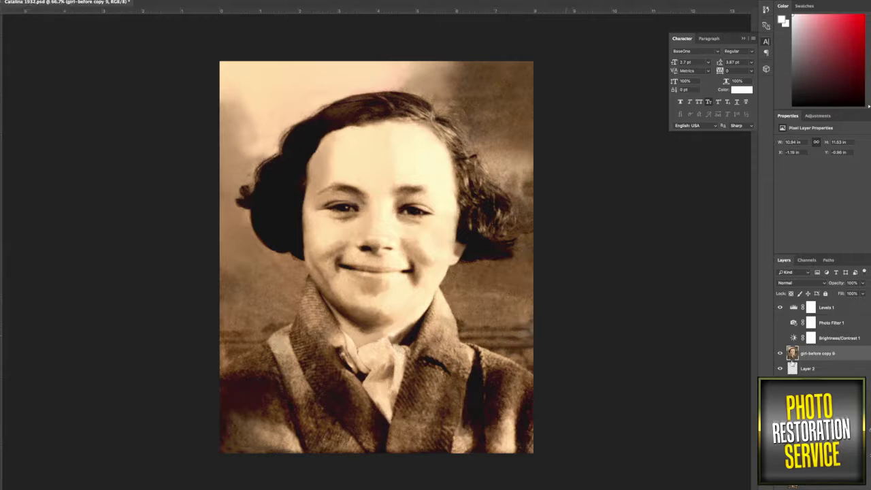
click(800, 282)
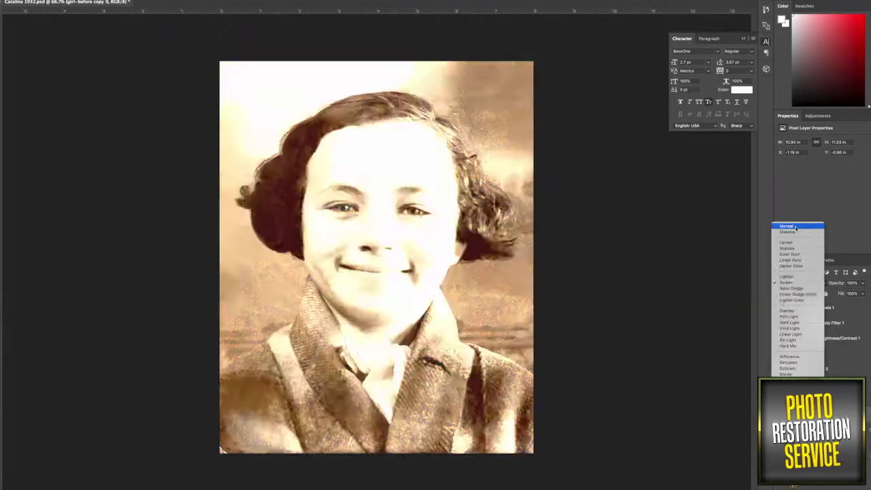
click(798, 249)
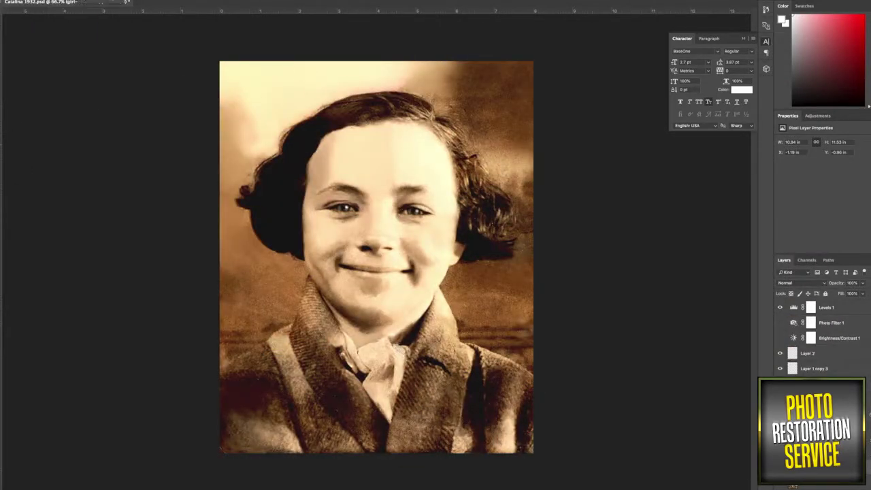